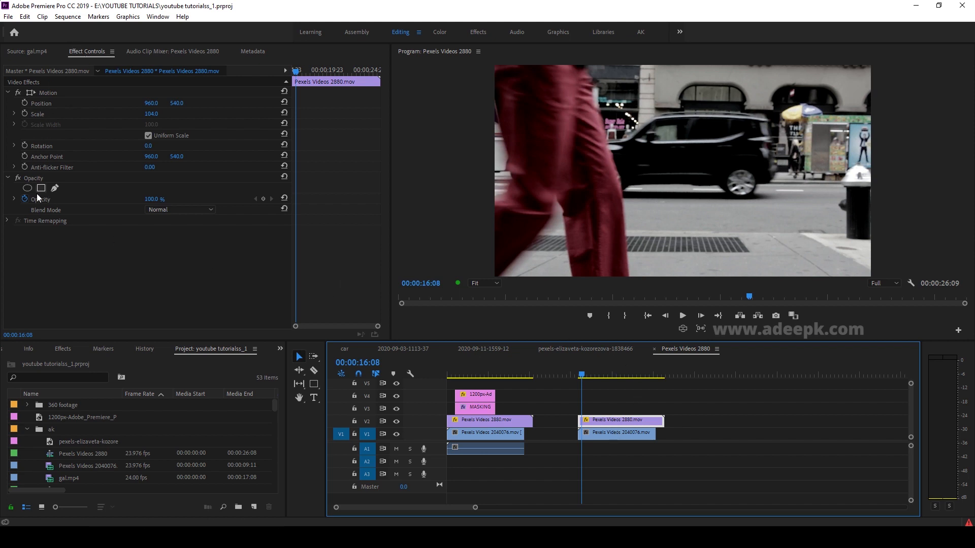
Draw a closed free-form opacity mask along the trailing edge of the red trousers at 00:00:16:08, extending beyond the picture's left edge
{"action": "left_click", "coordinate": [53, 189]}
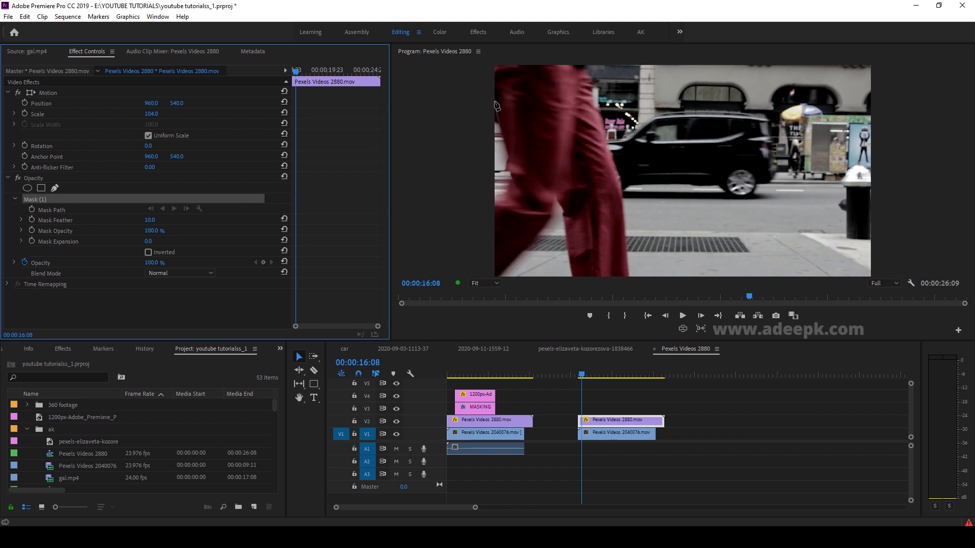
{"action": "left_click", "coordinate": [494, 102]}
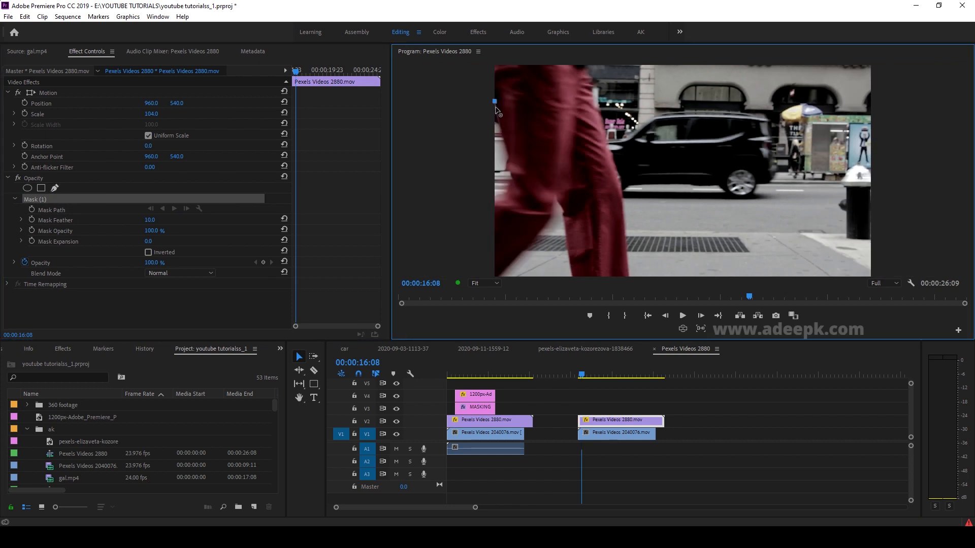
{"action": "left_click", "coordinate": [504, 140]}
{"action": "left_click_drag", "start_coordinate": [504, 158], "coordinate": [505, 164]}
{"action": "left_click_drag", "start_coordinate": [507, 179], "coordinate": [506, 164]}
{"action": "left_click_drag", "start_coordinate": [505, 163], "coordinate": [507, 156]}
{"action": "left_click", "coordinate": [515, 179]}
{"action": "left_click", "coordinate": [515, 172]}
{"action": "left_click", "coordinate": [509, 189]}
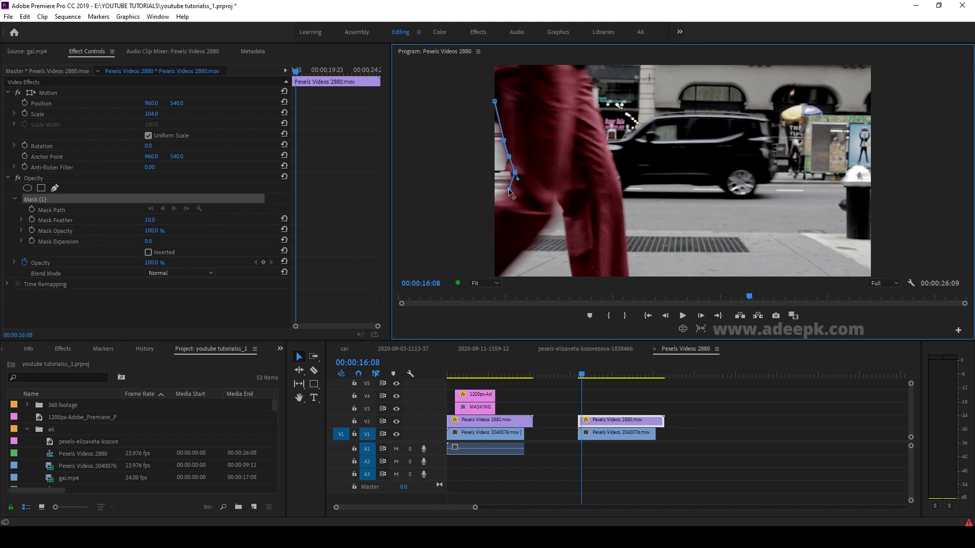
{"action": "left_click", "coordinate": [484, 203]}
{"action": "left_click", "coordinate": [462, 150]}
{"action": "left_click", "coordinate": [494, 100]}
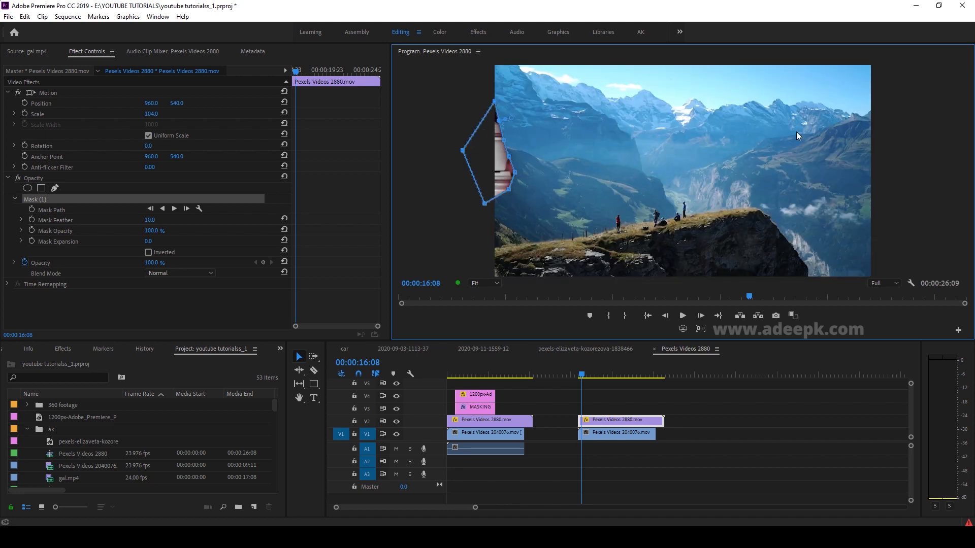
Invert the mask and enable keyframing for its path, feather, opacity and expansion at 00:00:16:08
{"action": "left_click", "coordinate": [148, 252]}
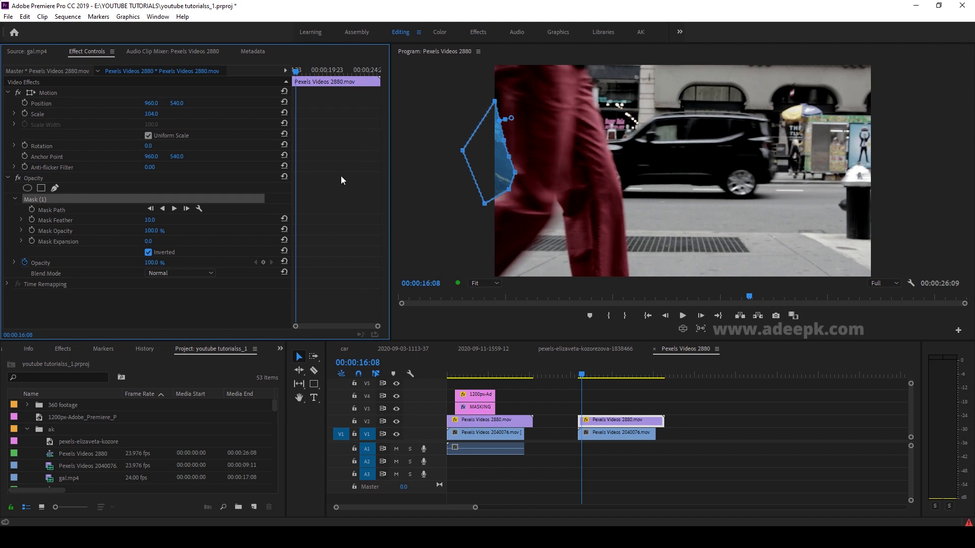
{"action": "left_click", "coordinate": [31, 210]}
{"action": "left_click", "coordinate": [32, 220]}
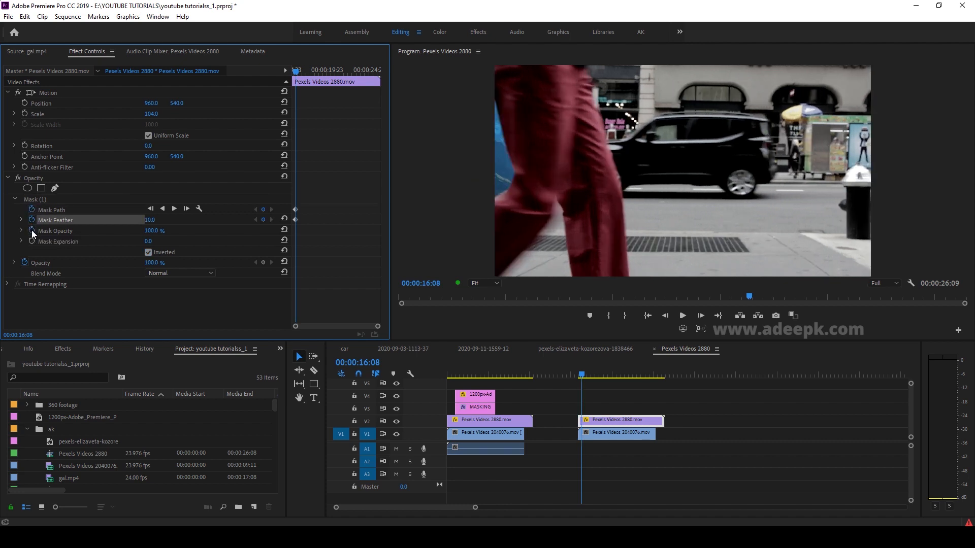
{"action": "left_click", "coordinate": [32, 231]}
{"action": "left_click", "coordinate": [32, 242]}
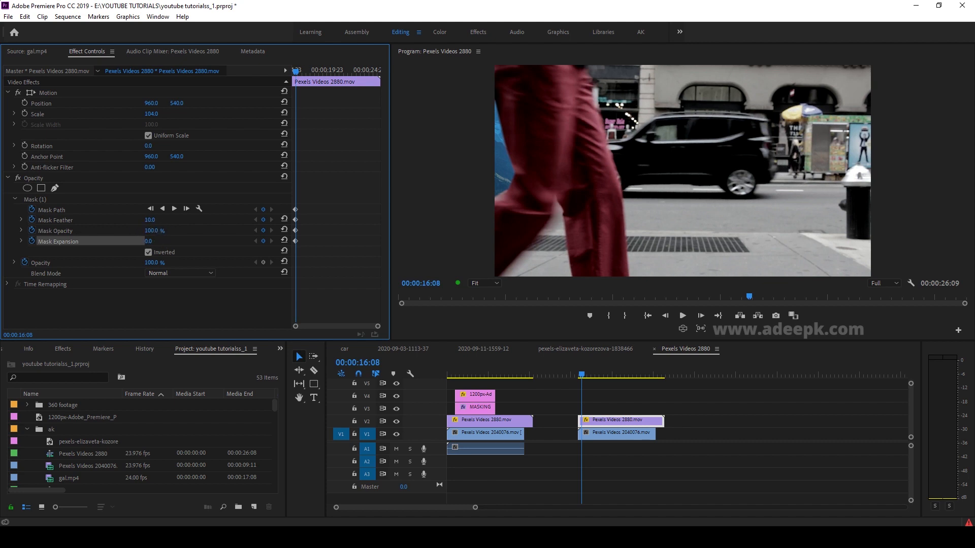
Set the mask feather to 15 and the mask expansion to 10
{"action": "left_click_drag", "start_coordinate": [150, 220], "coordinate": [163, 220]}
{"action": "left_click_drag", "start_coordinate": [148, 241], "coordinate": [160, 241]}
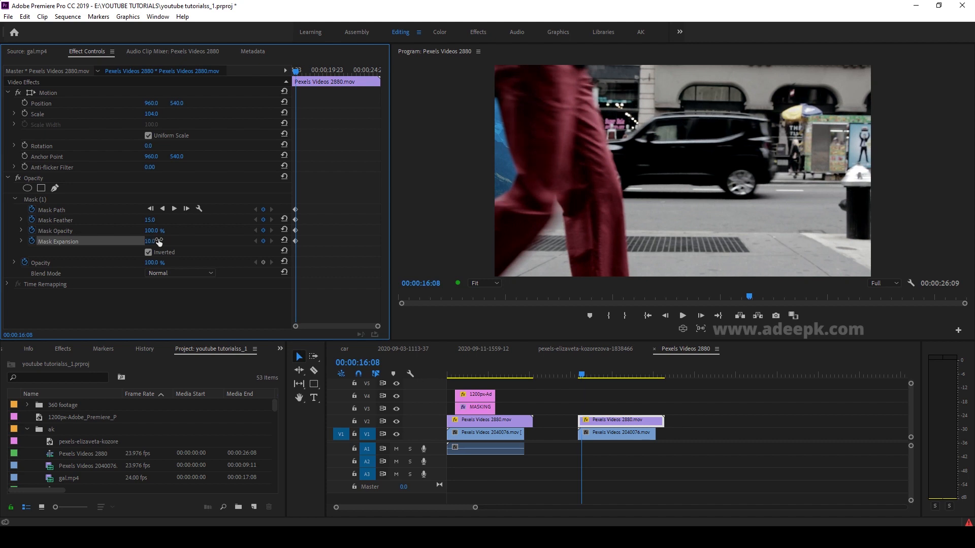
Track the mask one frame forward to 00:00:16:09 and reshape its points to fill the area behind the trousers
{"action": "left_click", "coordinate": [185, 210]}
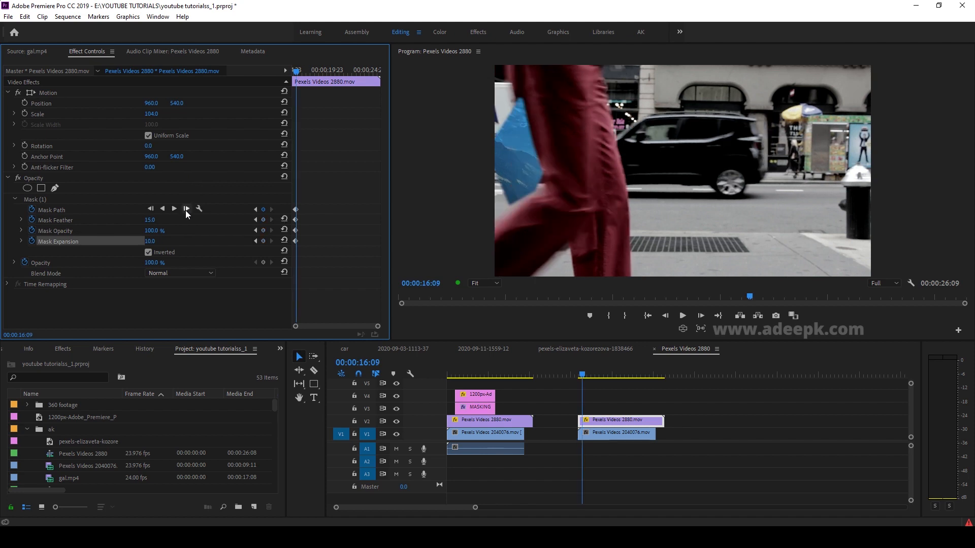
{"action": "left_click", "coordinate": [37, 201]}
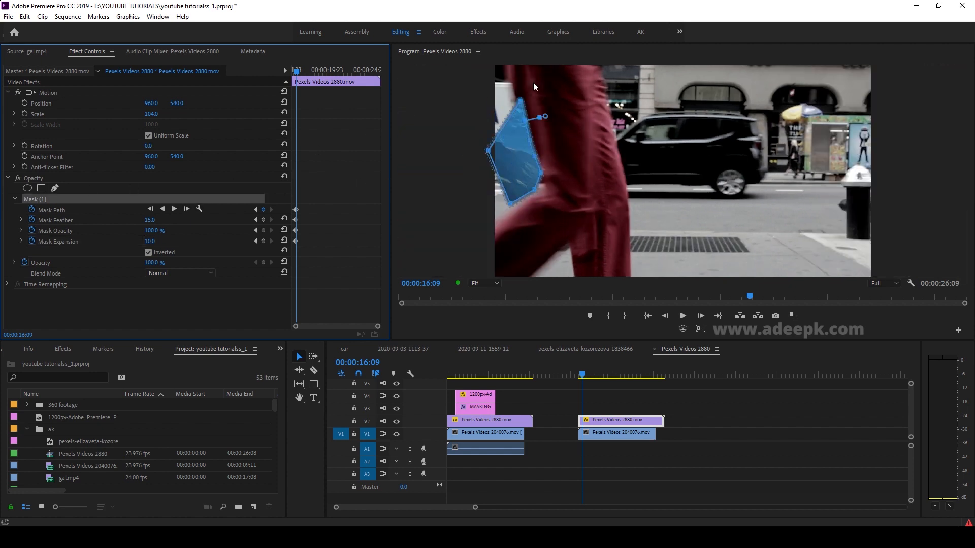
{"action": "left_click_drag", "start_coordinate": [521, 100], "coordinate": [505, 63]}
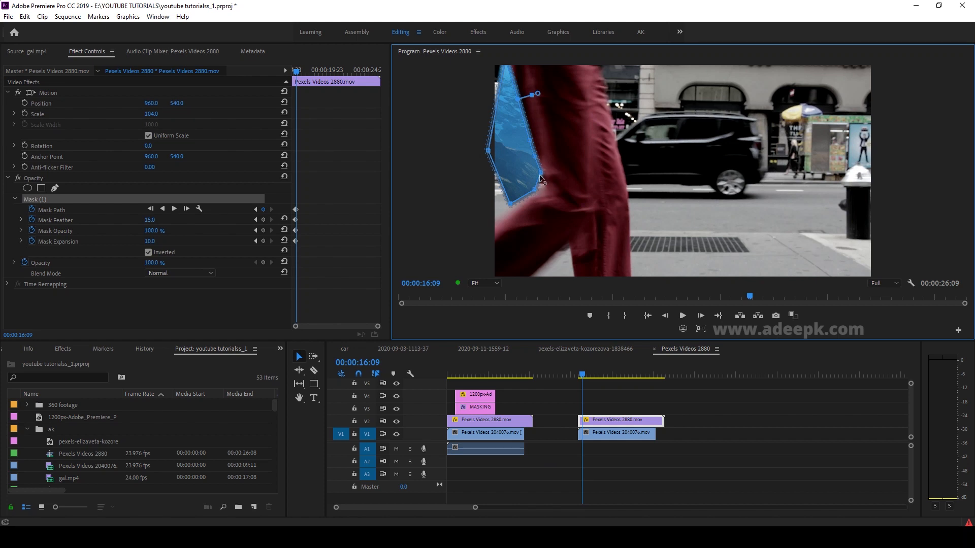
{"action": "left_click_drag", "start_coordinate": [541, 172], "coordinate": [472, 251]}
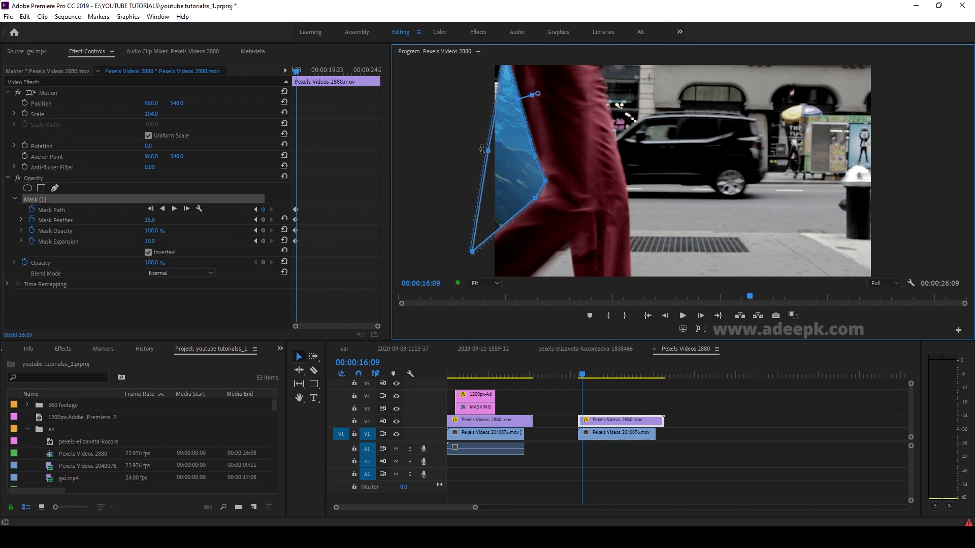
{"action": "left_click_drag", "start_coordinate": [488, 153], "coordinate": [462, 108]}
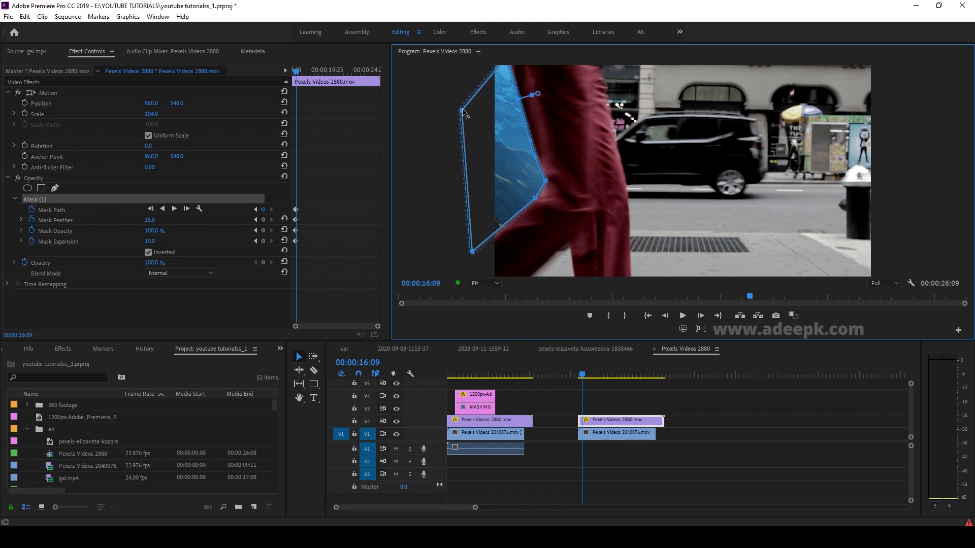
Advance the mask tracking to 00:00:16:10 and fit the mask outline to the trailing edge of the moving leg
{"action": "left_click", "coordinate": [185, 209]}
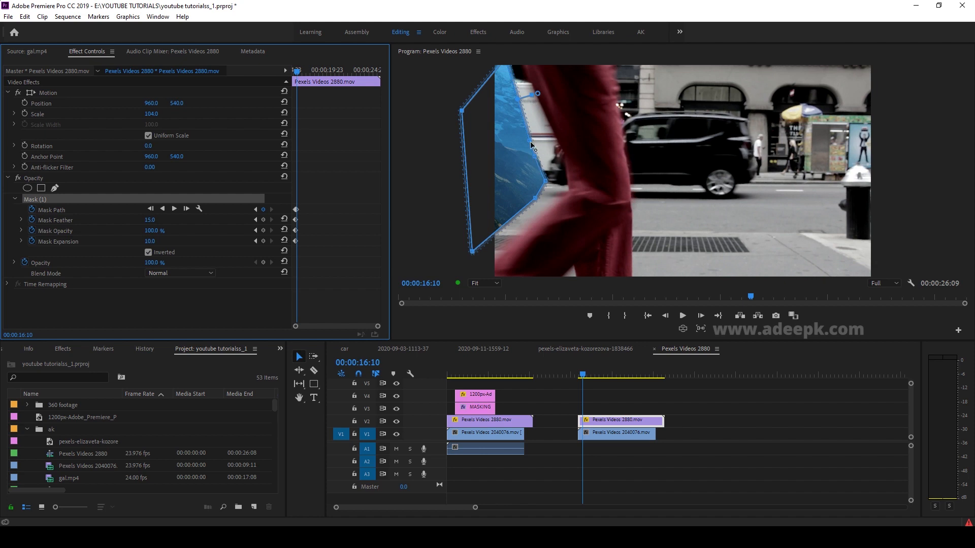
{"action": "left_click_drag", "start_coordinate": [530, 142], "coordinate": [547, 125]}
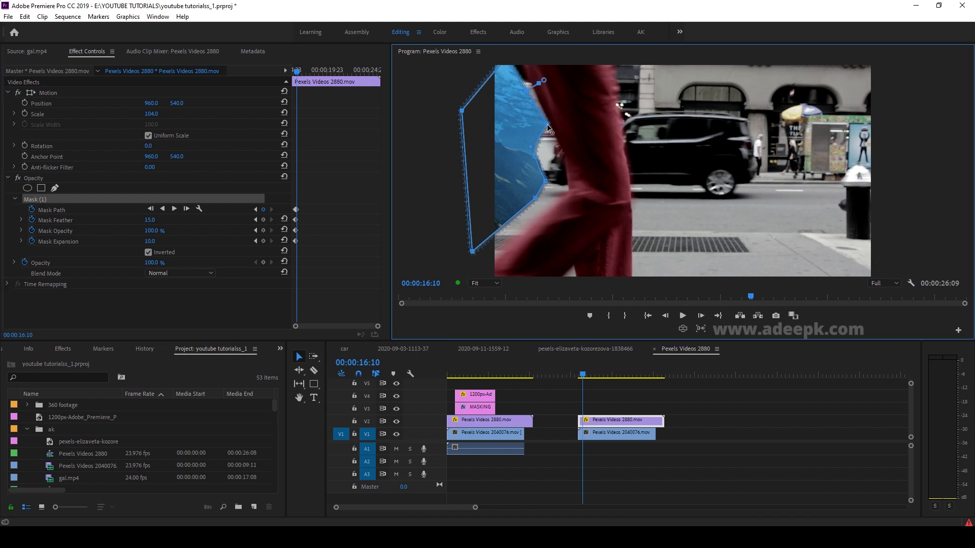
{"action": "left_click_drag", "start_coordinate": [537, 157], "coordinate": [562, 149]}
{"action": "left_click_drag", "start_coordinate": [547, 181], "coordinate": [541, 221]}
{"action": "left_click_drag", "start_coordinate": [472, 252], "coordinate": [473, 270]}
Track the mask path forward one frame at a time from 00:00:16:10 as the trousers cross the picture
{"action": "left_click", "coordinate": [186, 208]}
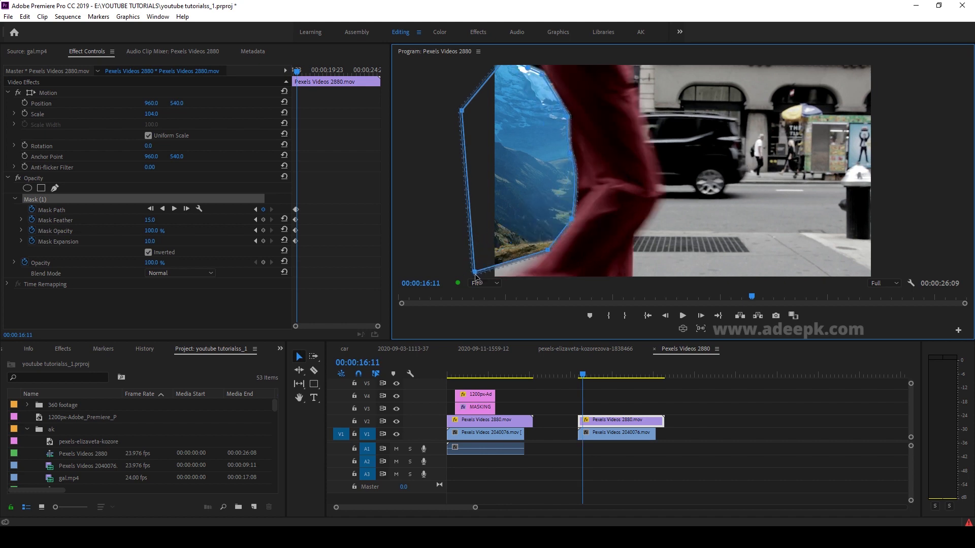
{"action": "left_click", "coordinate": [187, 209]}
{"action": "left_click", "coordinate": [186, 209]}
{"action": "left_click", "coordinate": [186, 208]}
{"action": "left_click", "coordinate": [186, 209]}
{"action": "left_click", "coordinate": [186, 209]}
Step forward through the frames and pull the mask's upper and middle points to the trailing edge of the trousers
{"action": "key", "text": "Right"}
{"action": "left_click_drag", "start_coordinate": [611, 68], "coordinate": [672, 94]}
{"action": "key", "text": "Right"}
{"action": "key", "text": "Right"}
{"action": "left_click_drag", "start_coordinate": [650, 170], "coordinate": [671, 173]}
{"action": "key", "text": "Right"}
{"action": "key", "text": "Right"}
{"action": "left_click_drag", "start_coordinate": [683, 76], "coordinate": [717, 102]}
{"action": "left_click_drag", "start_coordinate": [697, 175], "coordinate": [792, 176]}
Advance to 00:00:17:01 and extend the mask's upper and lower points to the trousers' edge
{"action": "key", "text": "Right"}
{"action": "key", "text": "Right"}
{"action": "key", "text": "Right"}
{"action": "key", "text": "Right"}
{"action": "left_click_drag", "start_coordinate": [734, 81], "coordinate": [761, 78]}
{"action": "left_click_drag", "start_coordinate": [721, 274], "coordinate": [752, 275]}
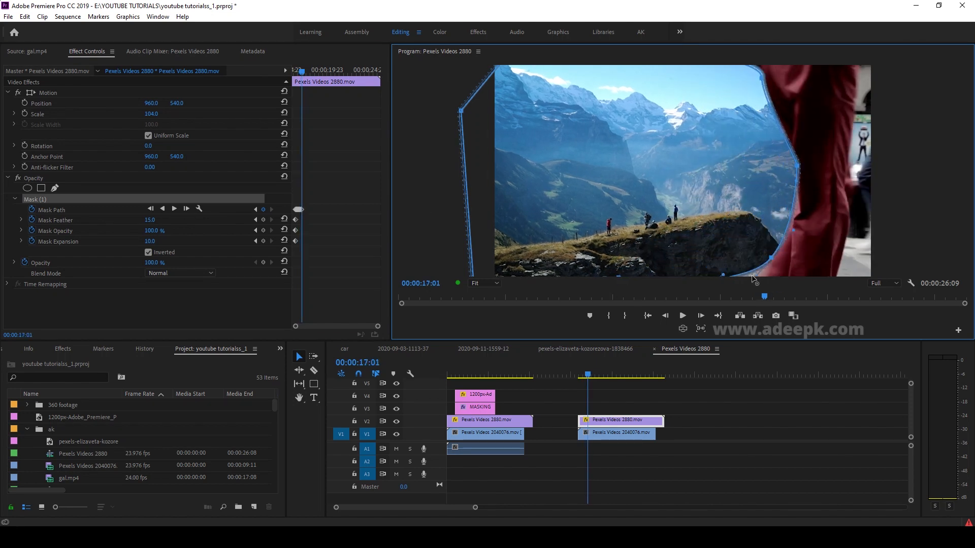
Keep reshaping the mask frame by frame up to 00:00:17:07 so its outline follows the trousers' trailing edge
{"action": "key", "text": "Right"}
{"action": "left_click_drag", "start_coordinate": [761, 78], "coordinate": [807, 76]}
{"action": "key", "text": "Right"}
{"action": "key", "text": "Right"}
{"action": "left_click_drag", "start_coordinate": [792, 176], "coordinate": [832, 123]}
{"action": "key", "text": "Right"}
{"action": "key", "text": "Right"}
{"action": "left_click_drag", "start_coordinate": [761, 274], "coordinate": [794, 274]}
{"action": "key", "text": "Right"}
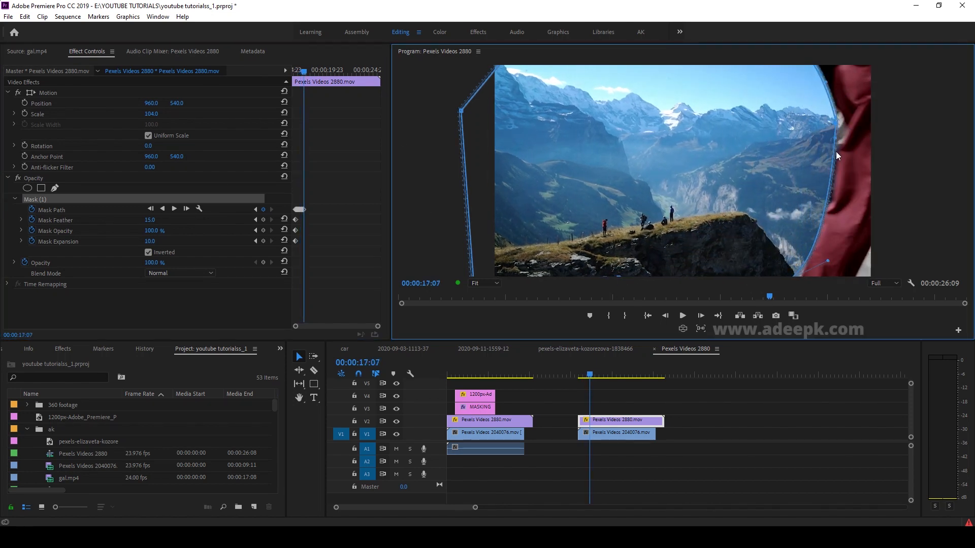
Advance past 00:00:17:07 and pull the mask's leading points beyond the picture's right edge
{"action": "key", "text": "Right"}
{"action": "left_click_drag", "start_coordinate": [834, 123], "coordinate": [858, 123]}
{"action": "left_click_drag", "start_coordinate": [853, 86], "coordinate": [964, 260]}
Track the mask backward to 00:00:16:06 and move the whole mask outside the picture's left edge
{"action": "left_click", "coordinate": [256, 210]}
{"action": "left_click", "coordinate": [186, 208]}
{"action": "left_click", "coordinate": [186, 209]}
{"action": "left_click", "coordinate": [151, 209]}
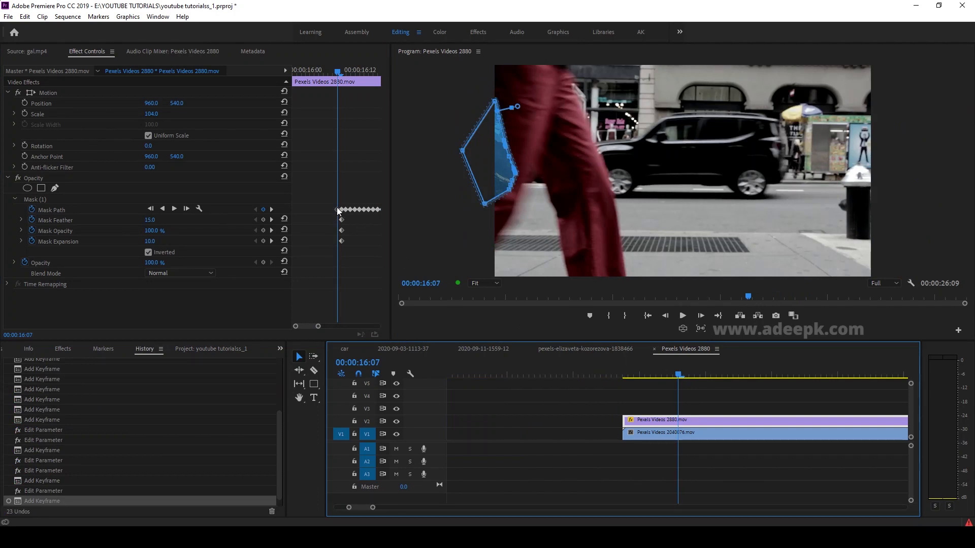
{"action": "left_click", "coordinate": [150, 209]}
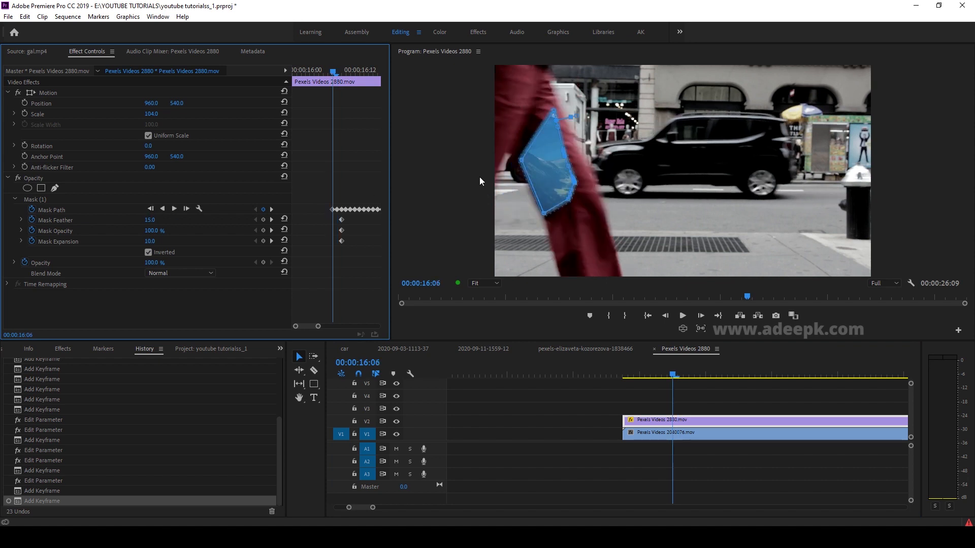
{"action": "left_click", "coordinate": [550, 167]}
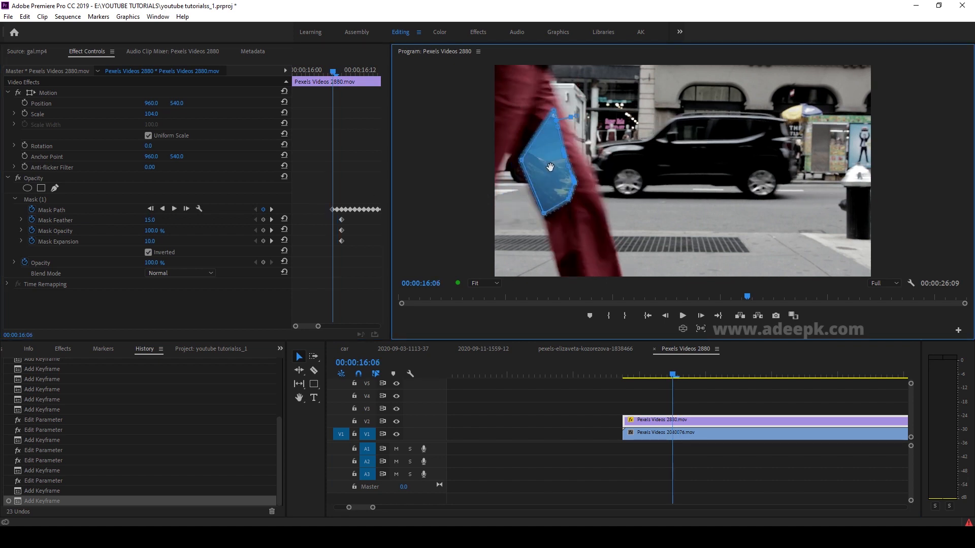
{"action": "left_click_drag", "start_coordinate": [551, 167], "coordinate": [442, 171]}
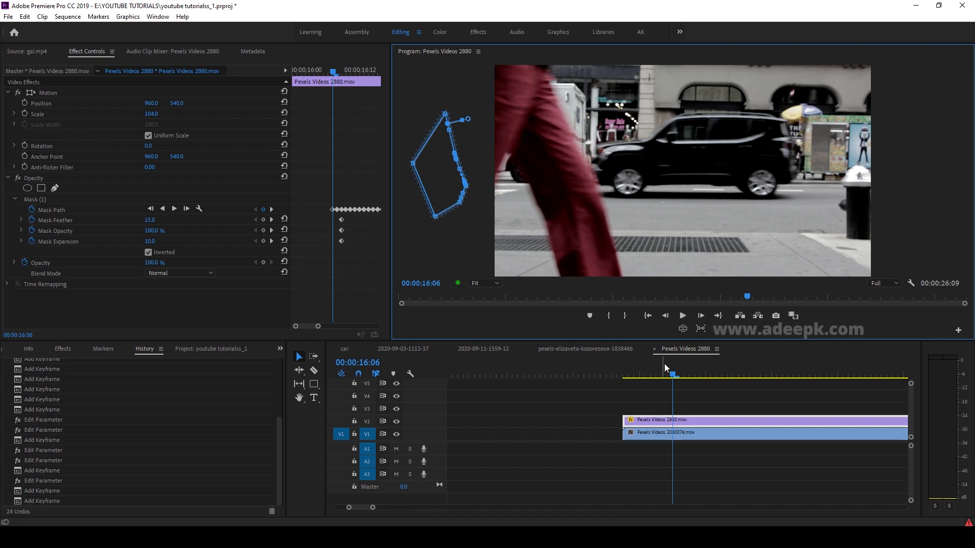
Play back the masked transition from about 00:00:16:02
{"action": "left_click", "coordinate": [672, 375]}
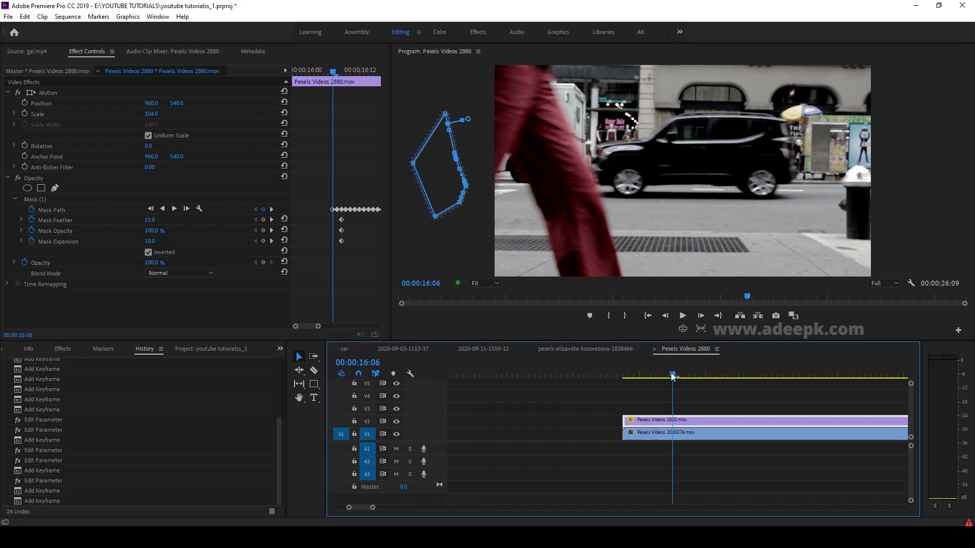
{"action": "left_click_drag", "start_coordinate": [671, 372], "coordinate": [649, 371]}
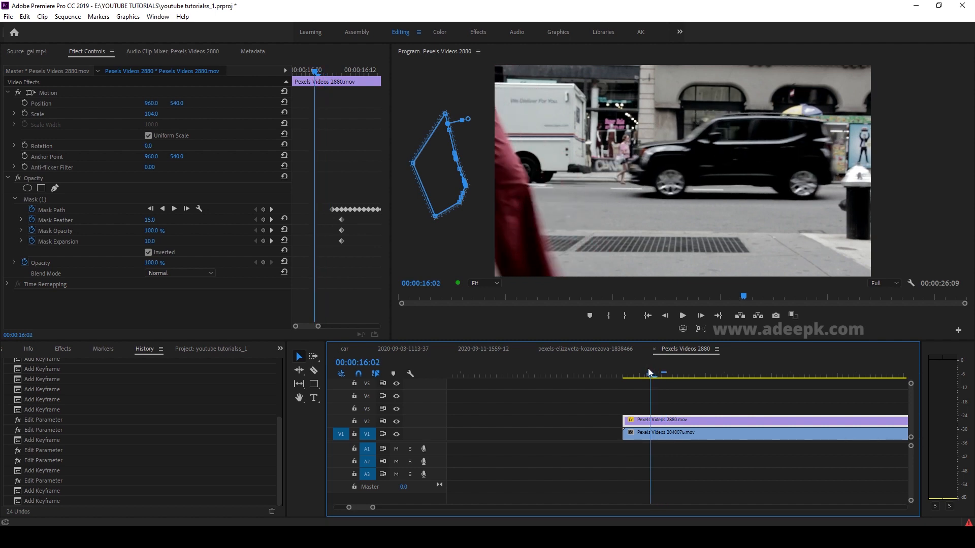
{"action": "key", "text": "minus"}
{"action": "key", "text": "minus"}
{"action": "key", "text": "minus"}
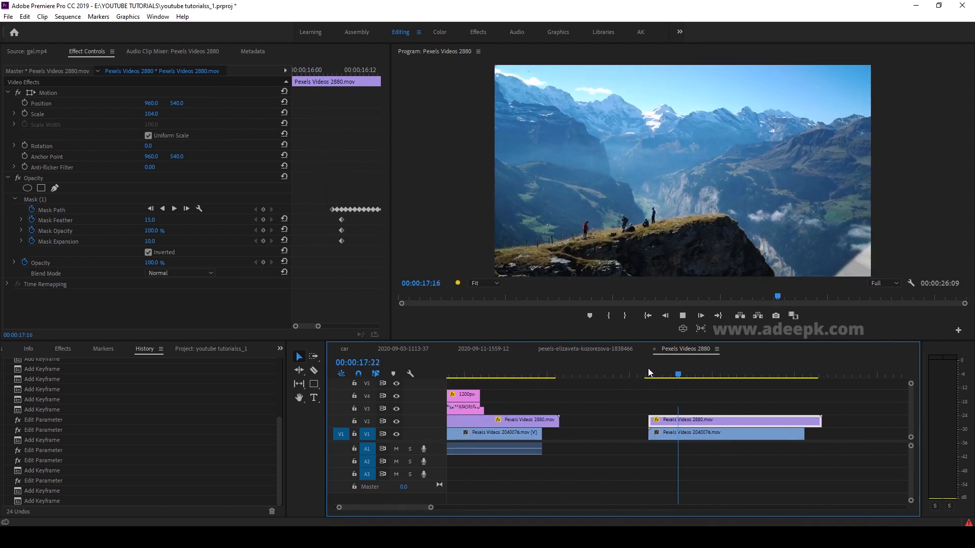
{"action": "key", "text": "space"}
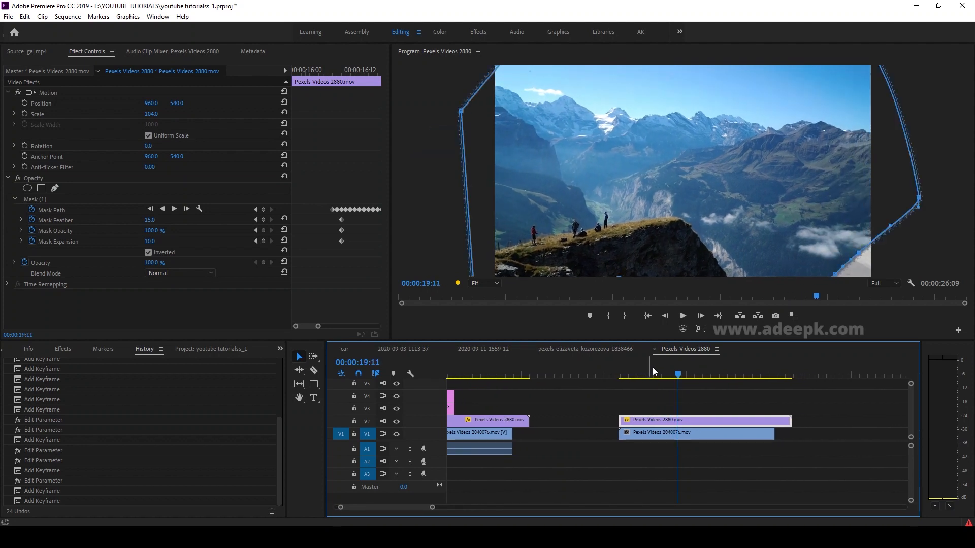
Trim the end of the masked Pexels Videos 2880.mov clip on V2 to 00:00:17:12
{"action": "left_click_drag", "start_coordinate": [653, 370], "coordinate": [647, 373]}
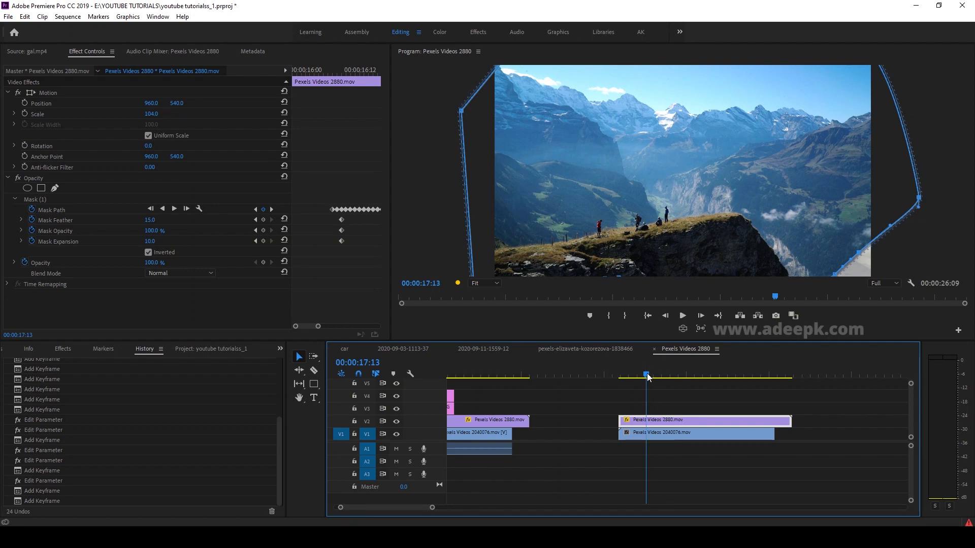
{"action": "left_click_drag", "start_coordinate": [648, 377], "coordinate": [647, 374]}
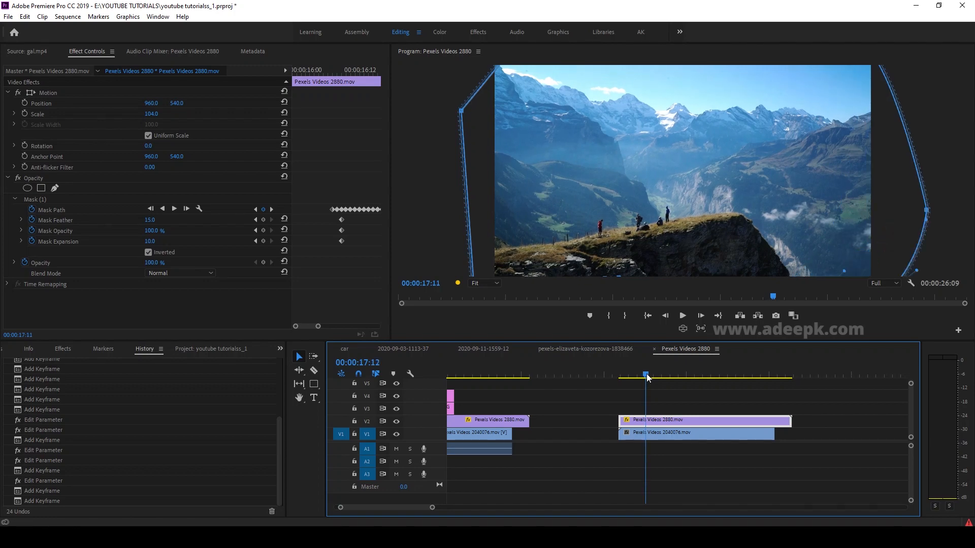
{"action": "left_click_drag", "start_coordinate": [789, 419], "coordinate": [644, 416]}
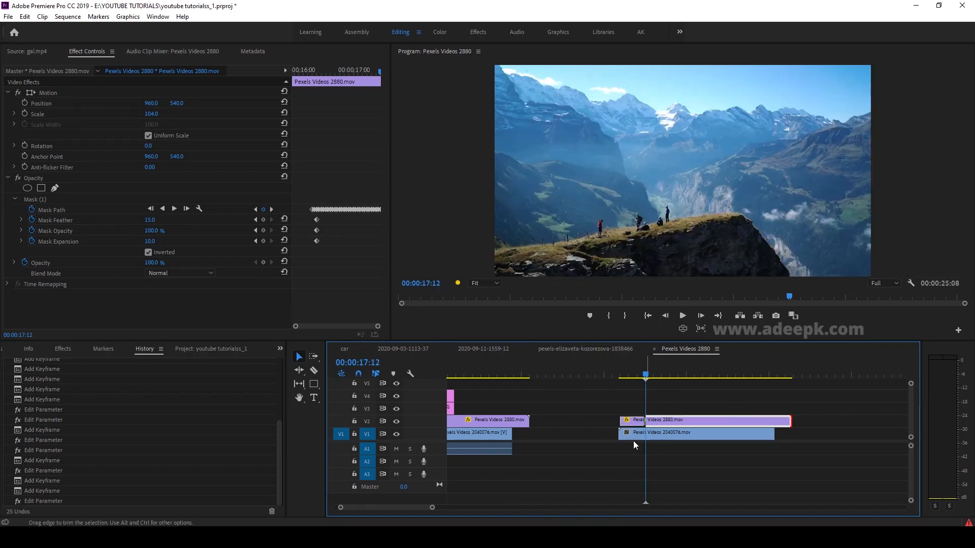
Play the trimmed transition back from the start of the masked clip
{"action": "left_click", "coordinate": [636, 377]}
{"action": "left_click_drag", "start_coordinate": [637, 374], "coordinate": [617, 372]}
{"action": "key", "text": "space"}
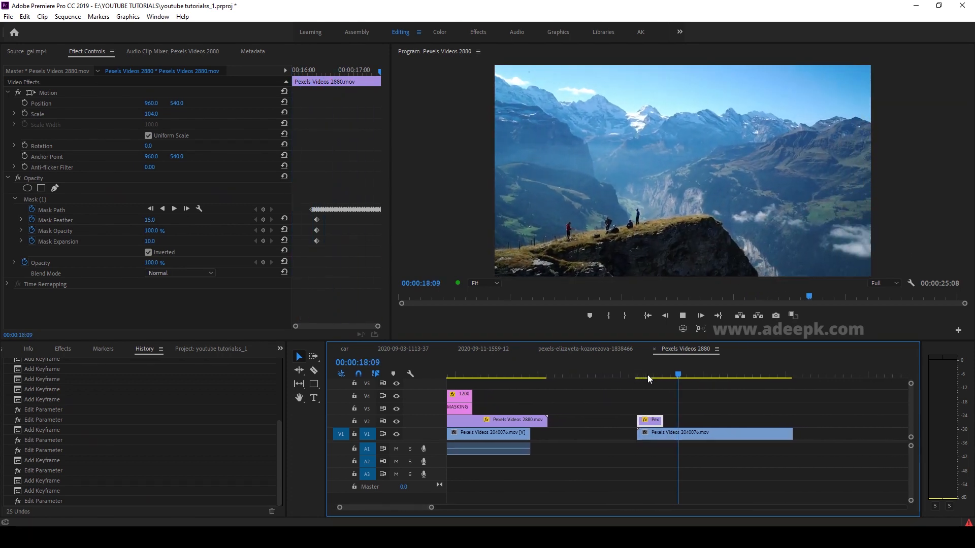
{"action": "key", "text": "space"}
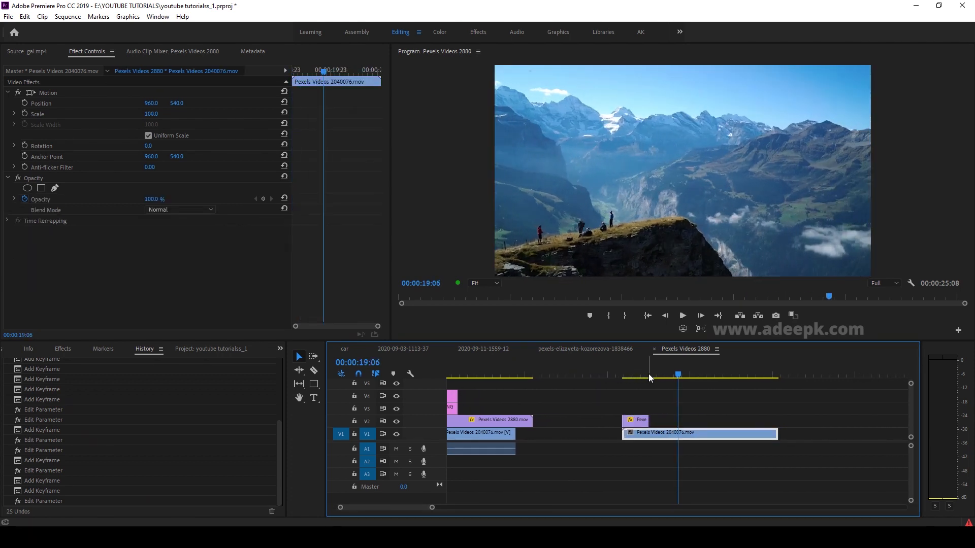
Scrub through the end of the transition to about 00:00:17:21 to examine the revealed mountain footage
{"action": "left_click", "coordinate": [648, 374]}
{"action": "left_click_drag", "start_coordinate": [648, 374], "coordinate": [652, 374]}
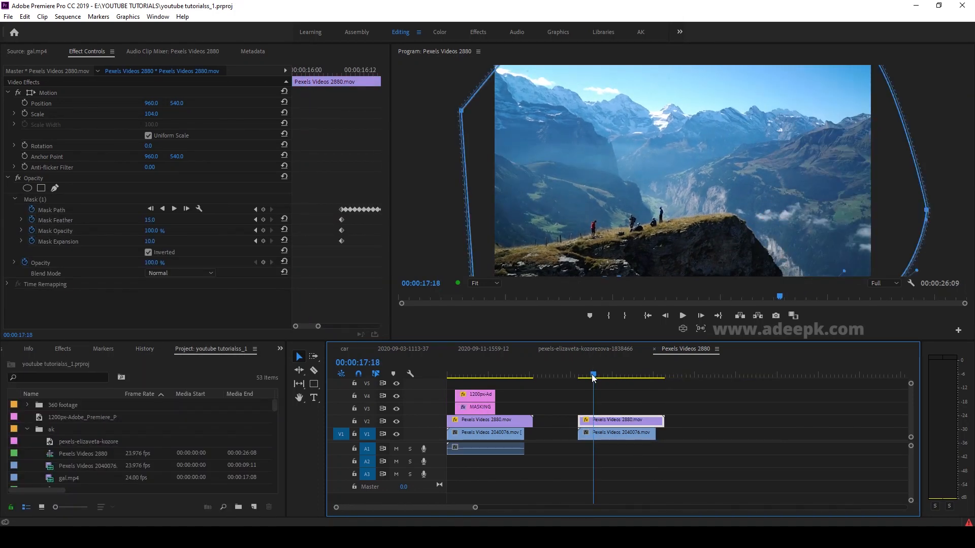
{"action": "left_click_drag", "start_coordinate": [592, 376], "coordinate": [595, 380]}
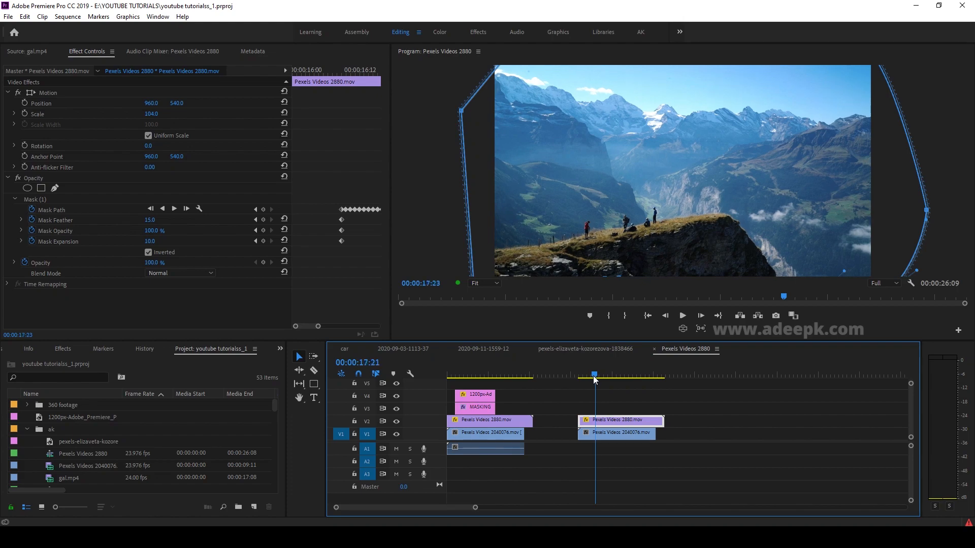